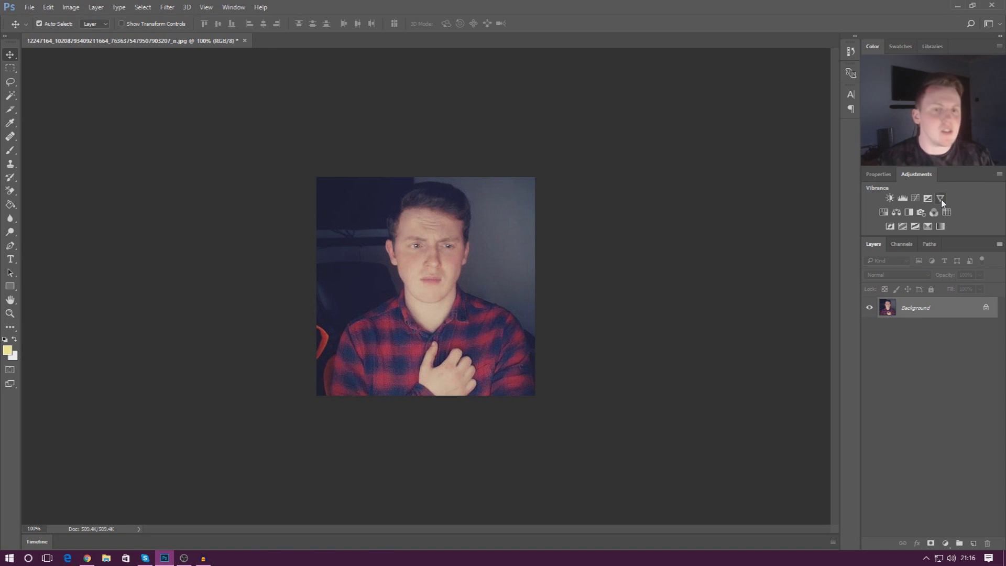
# Step: Create a Vibrance 1 adjustment layer directly above the portrait's Background layer
pyautogui.click(942, 202)
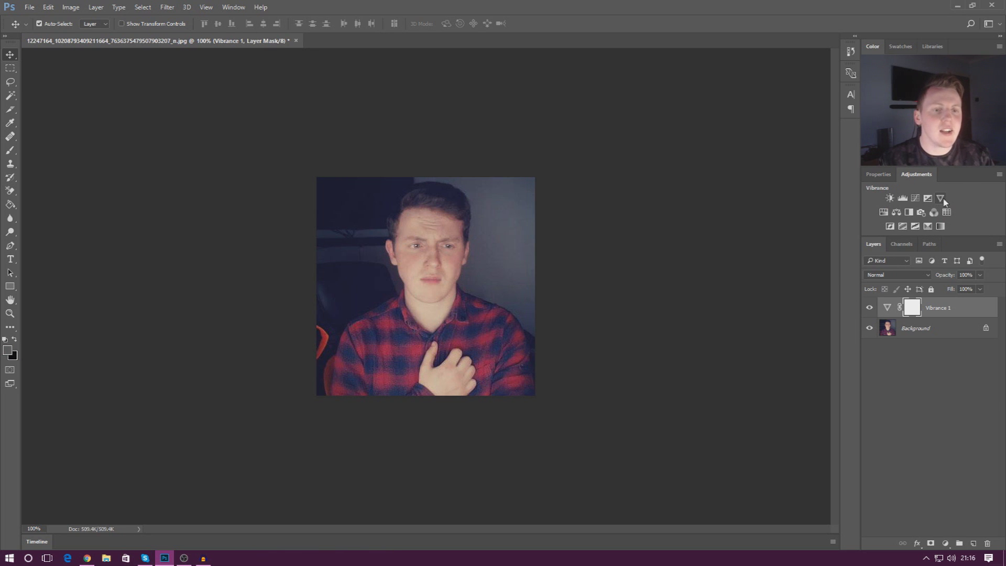
# Step: Show Vibrance 1's settings and try Vibrance at +28 and -81, ending near zero
pyautogui.click(883, 179)
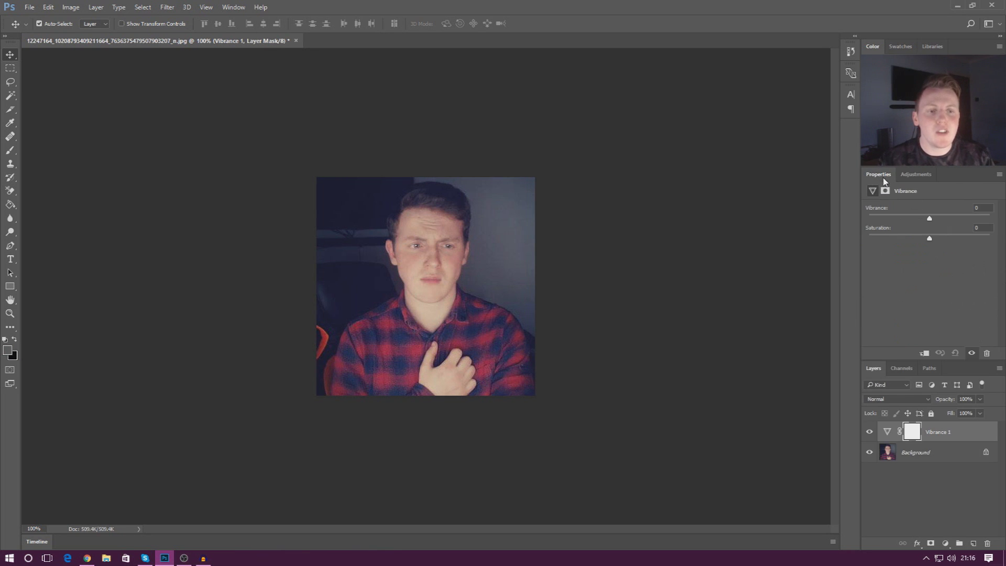
pyautogui.click(930, 434)
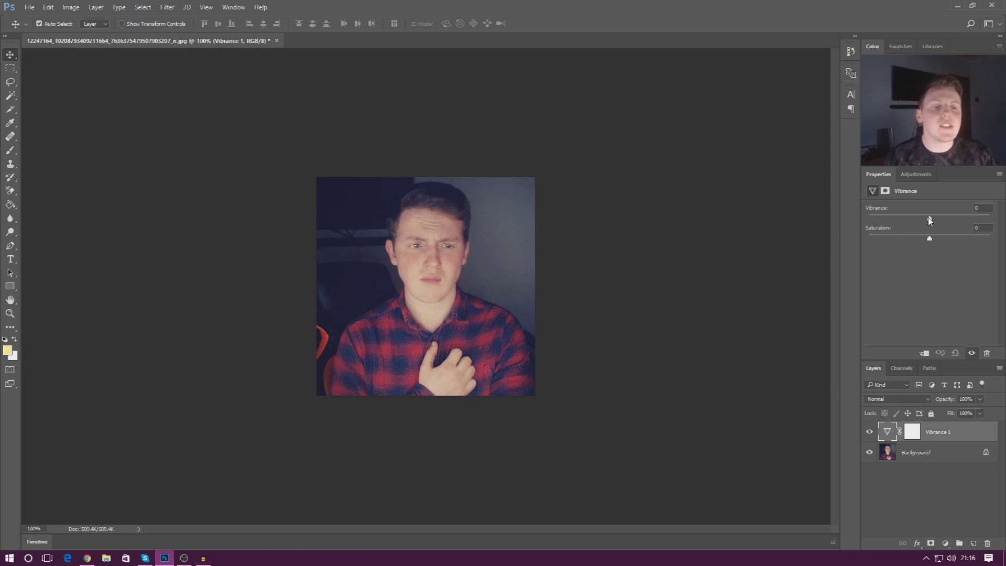
pyautogui.moveTo(930, 218); pyautogui.dragTo(987, 223)
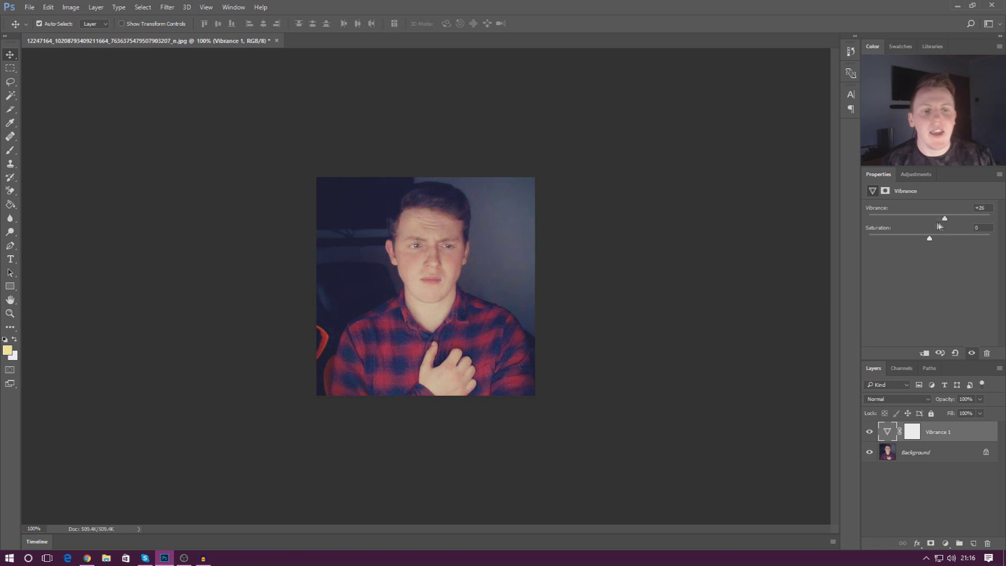
pyautogui.moveTo(939, 226); pyautogui.dragTo(881, 229)
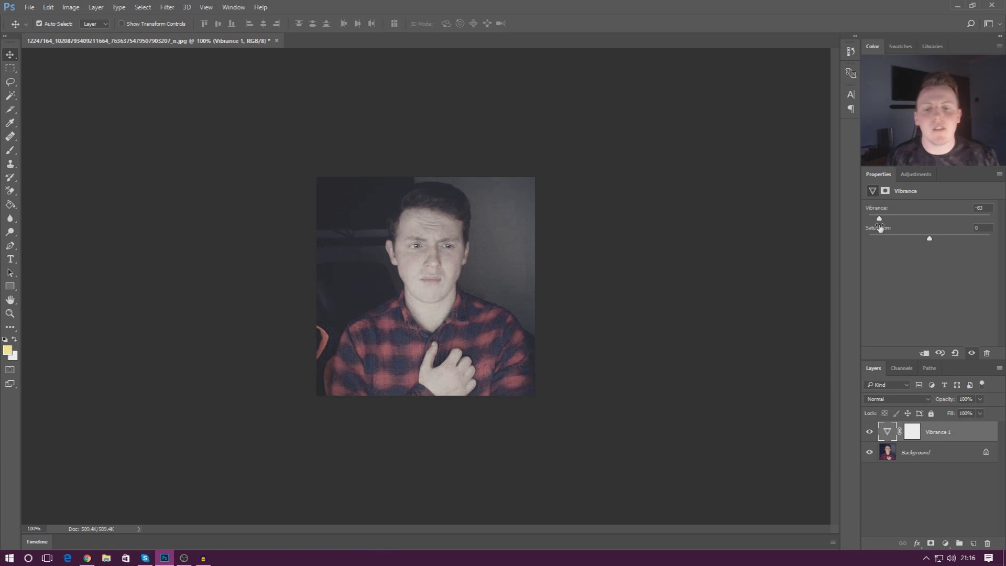
pyautogui.moveTo(884, 224); pyautogui.dragTo(938, 223)
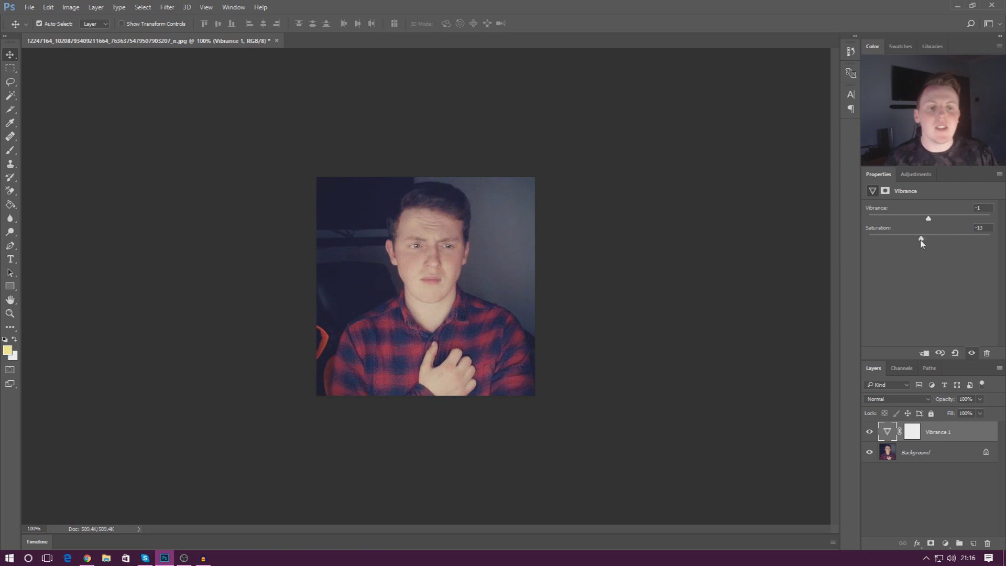
# Step: Try Saturation at -100 and +94, settle near +39, and reset Vibrance to 0
pyautogui.moveTo(869, 242); pyautogui.dragTo(860, 241)
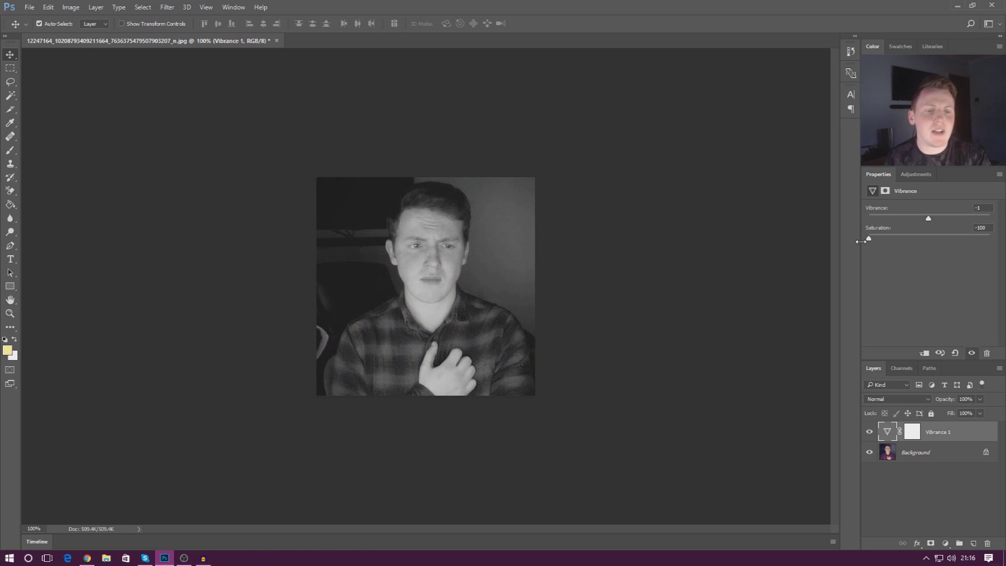
pyautogui.moveTo(868, 238); pyautogui.dragTo(986, 239)
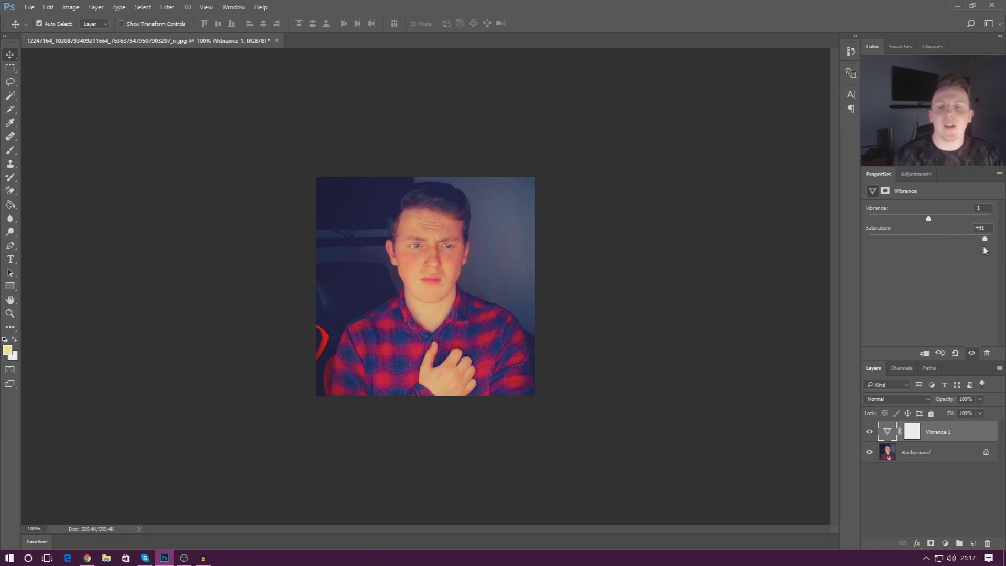
pyautogui.click(958, 239)
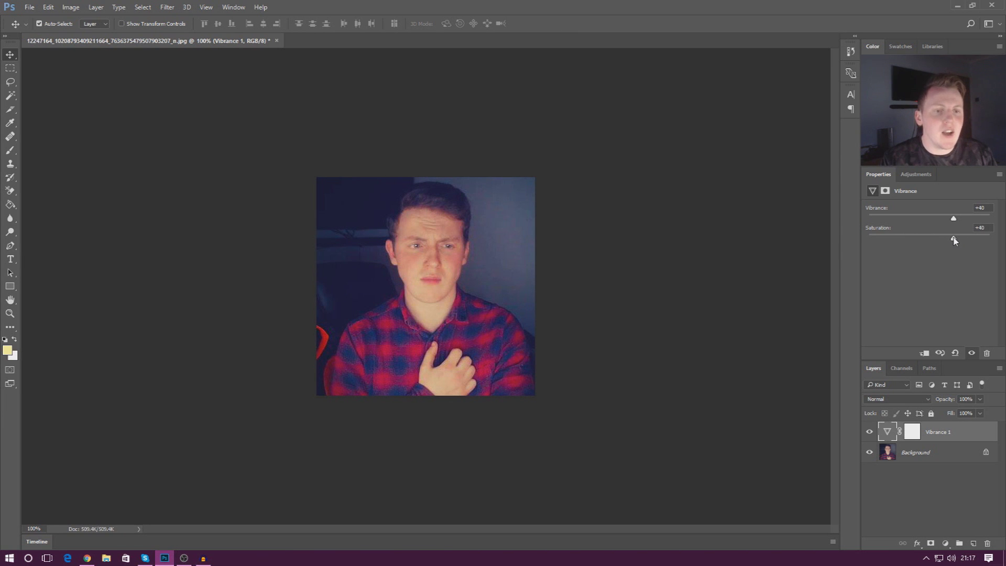
pyautogui.moveTo(936, 225); pyautogui.dragTo(930, 224)
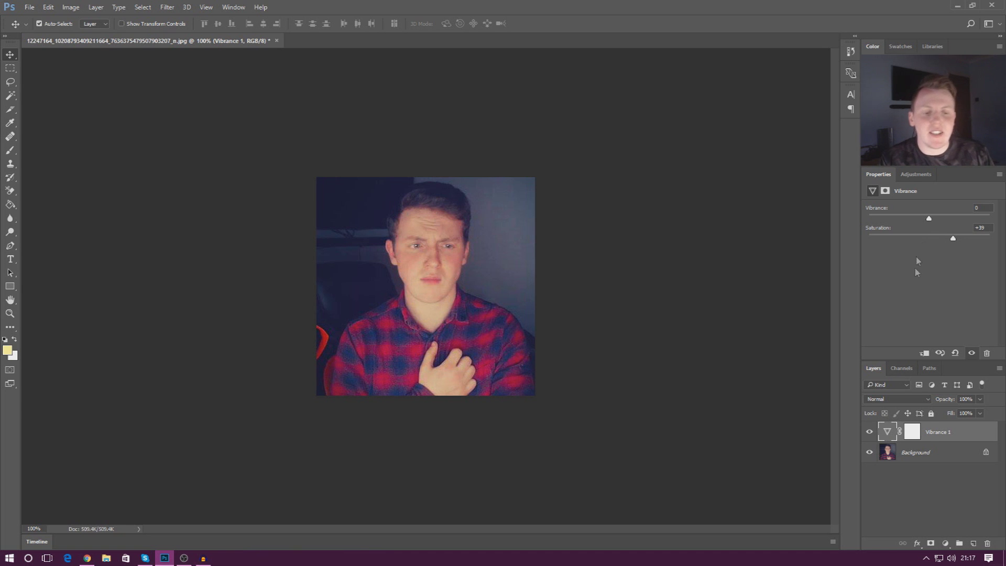
pyautogui.click(929, 435)
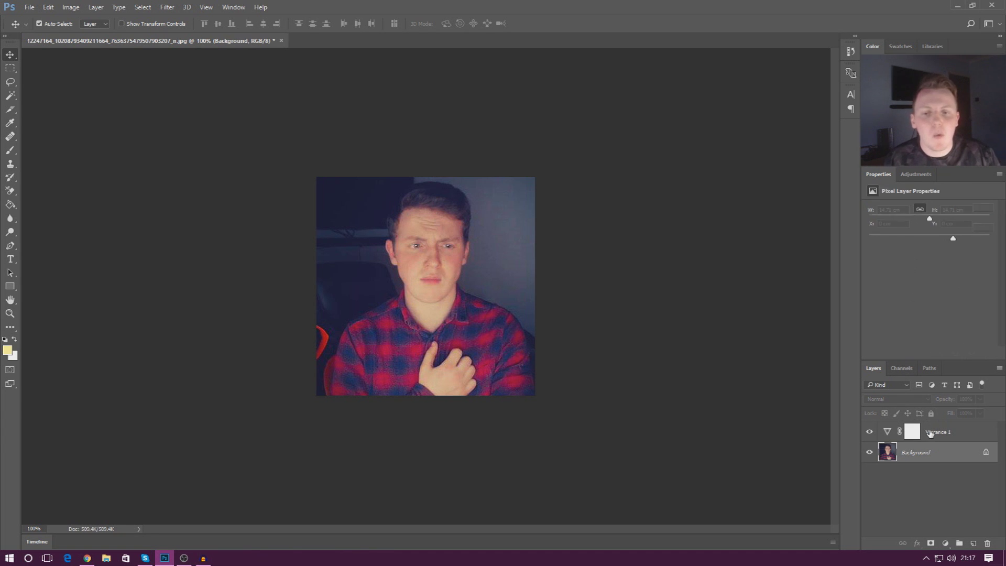
# Step: Reselect Vibrance 1 and set Vibrance to about +14 with Saturation at 0
pyautogui.click(940, 443)
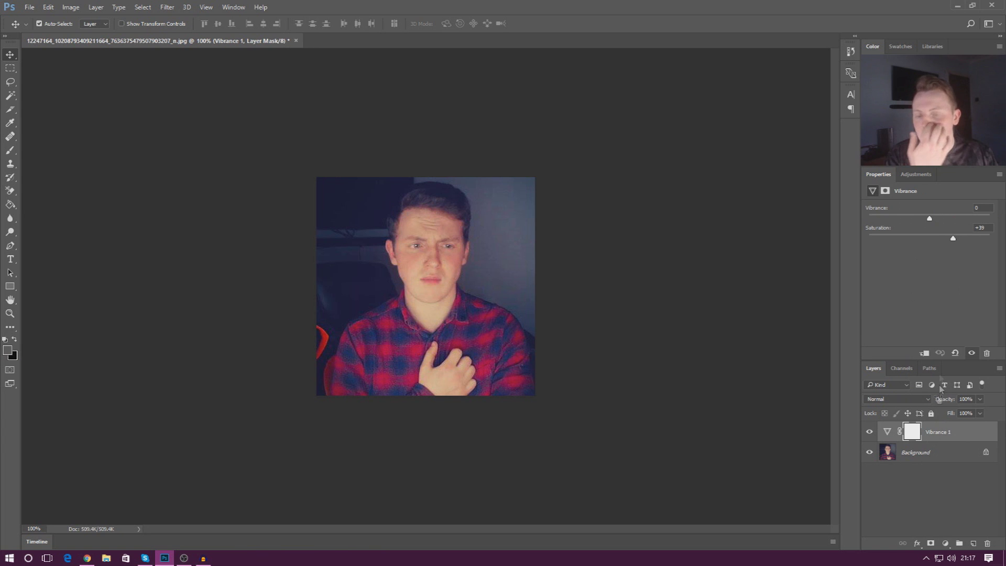
pyautogui.moveTo(954, 238); pyautogui.dragTo(953, 242)
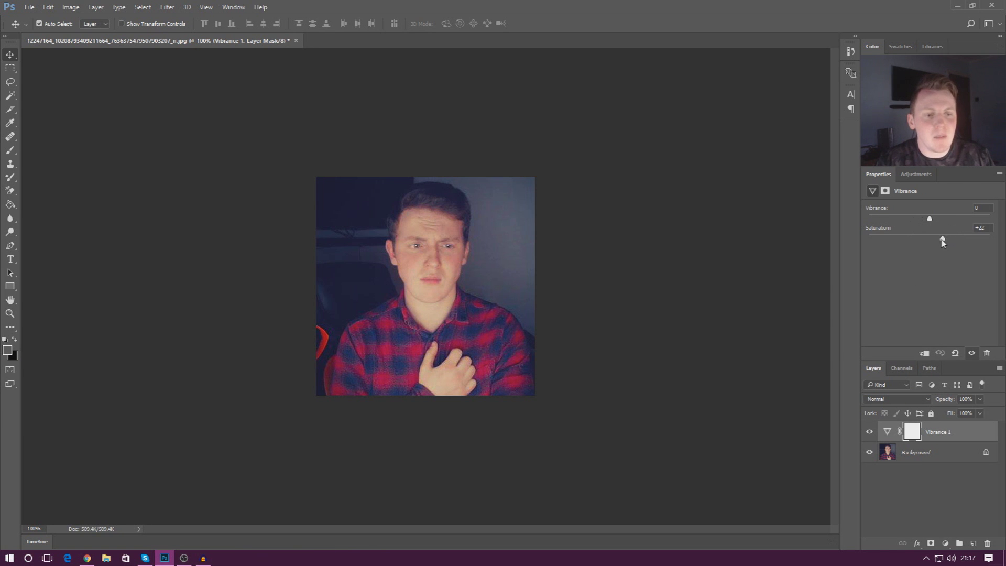
pyautogui.moveTo(929, 218); pyautogui.dragTo(938, 219)
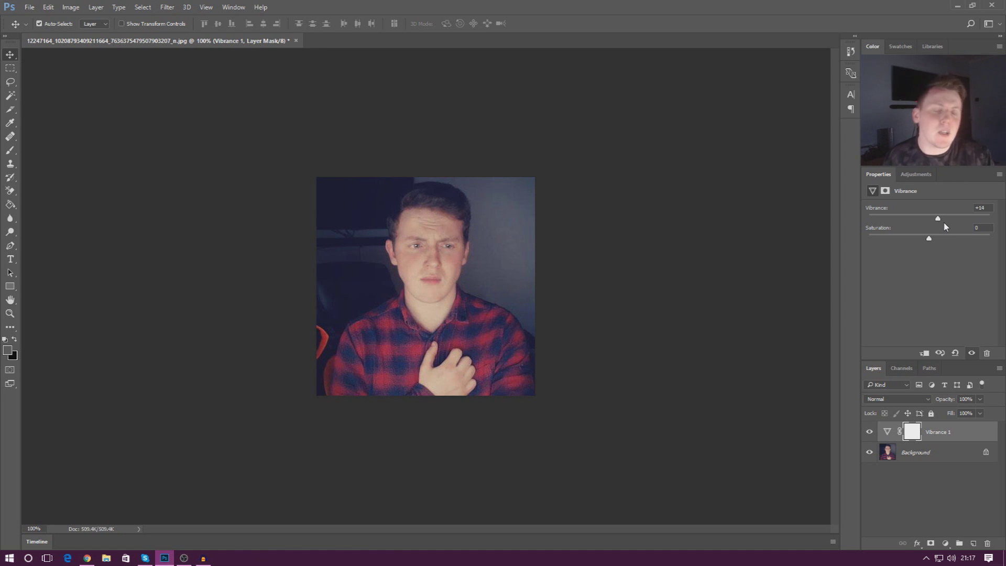
pyautogui.click(921, 174)
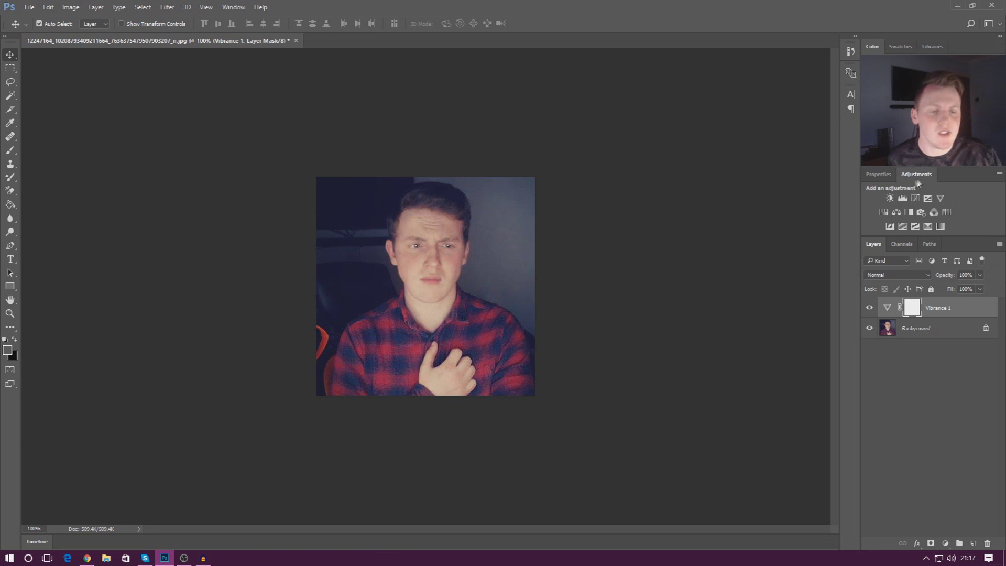
# Step: Add a Color Balance 1 layer and nudge its Shadows Cyan/Red slightly toward cyan
pyautogui.click(898, 211)
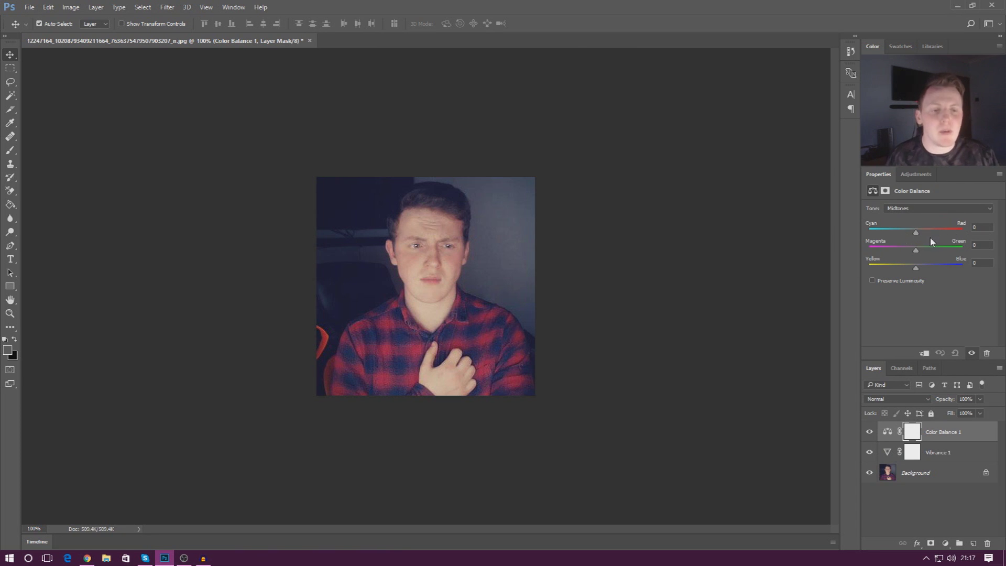
pyautogui.click(921, 208)
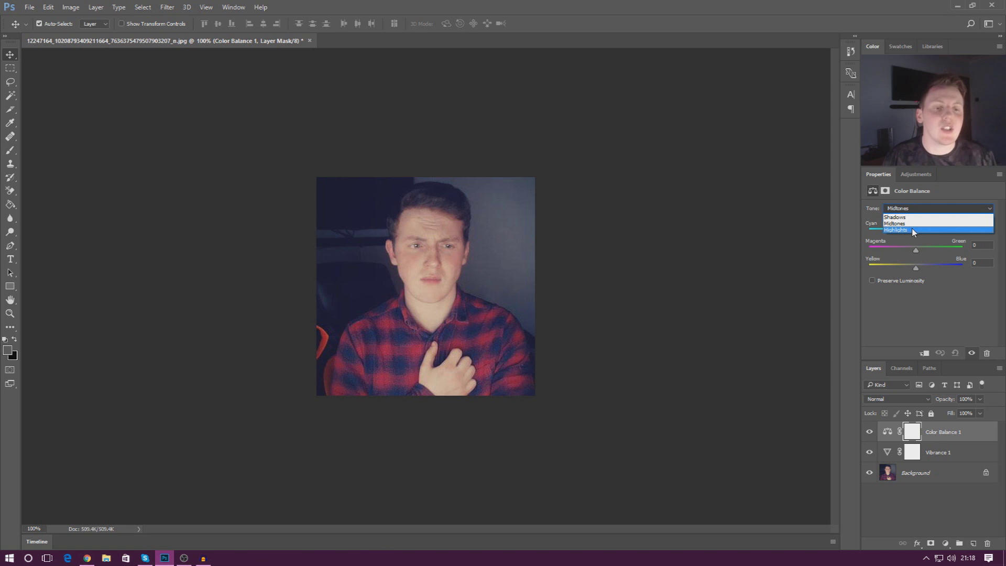
pyautogui.click(914, 217)
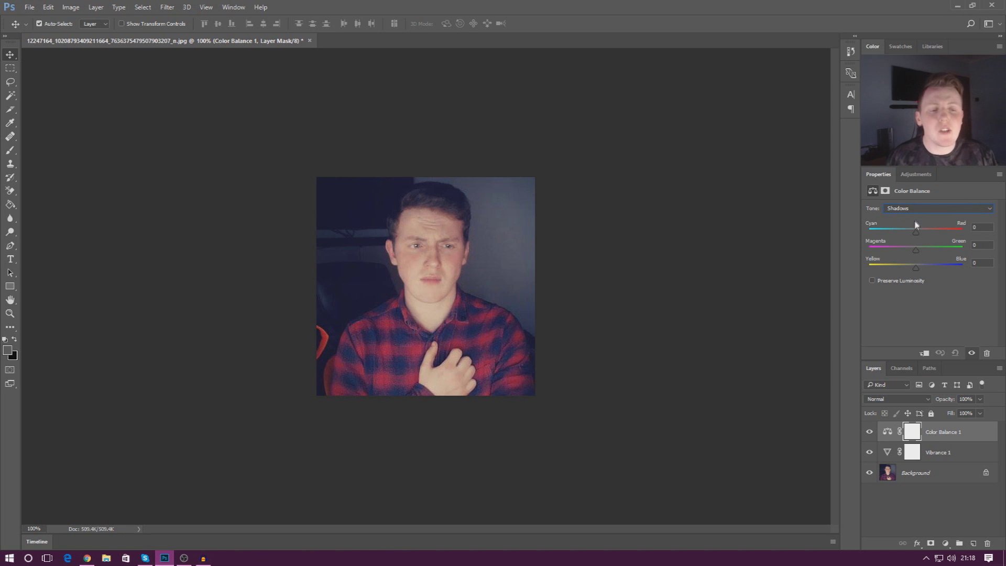
pyautogui.click(917, 211)
pyautogui.click(916, 212)
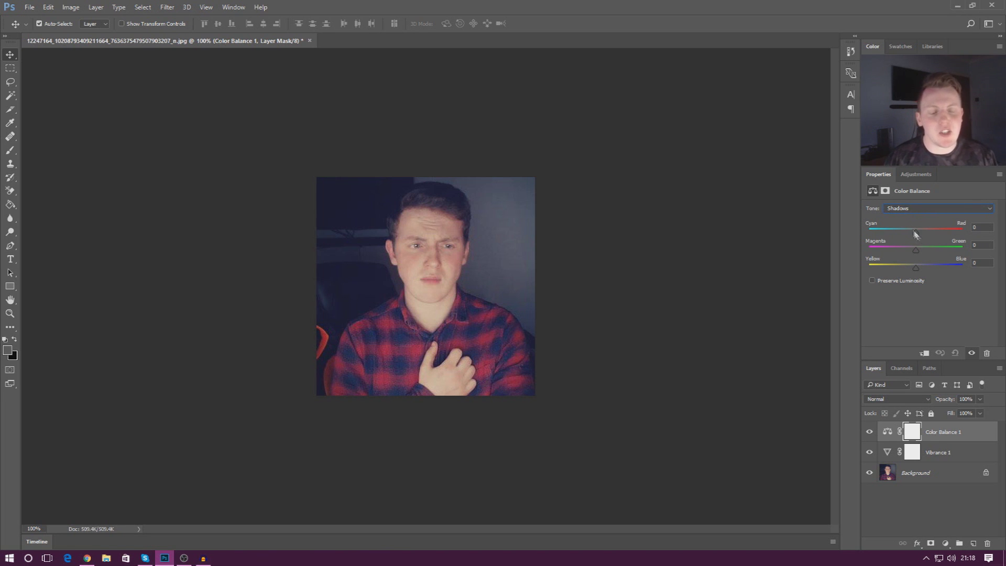
pyautogui.moveTo(920, 235)
pyautogui.mouseDown()
pyautogui.moveTo(892, 236)
pyautogui.moveTo(941, 237)
pyautogui.moveTo(912, 240)
pyautogui.mouseUp()
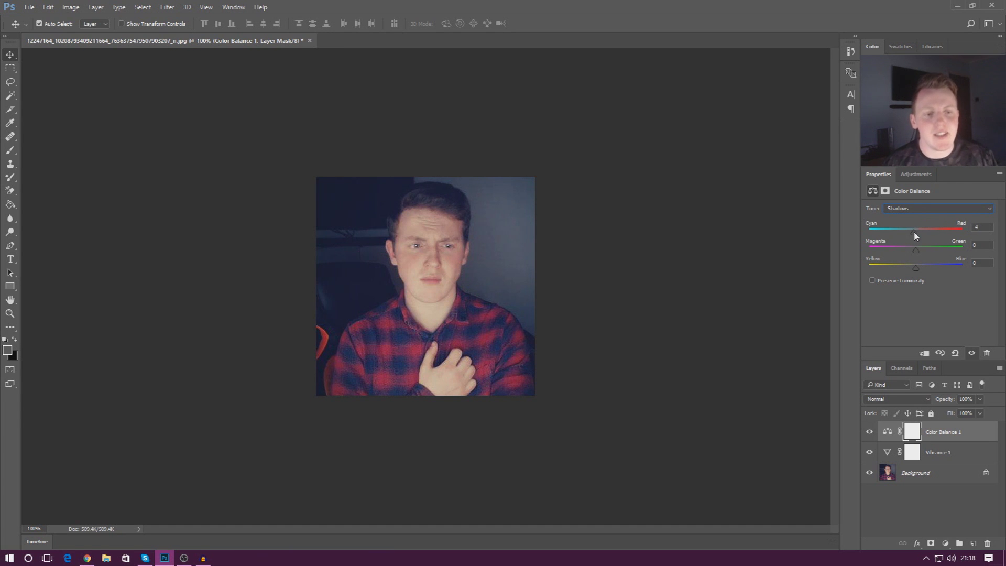
pyautogui.click(917, 209)
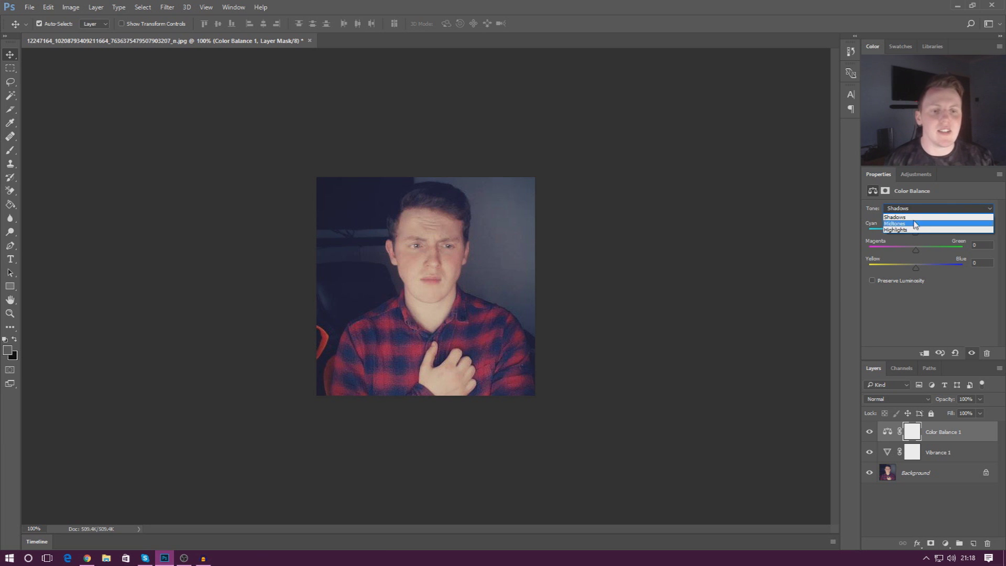
# Step: Switch Color Balance to Midtones and try Yellow/Blue at -50, then ease it back
pyautogui.click(910, 217)
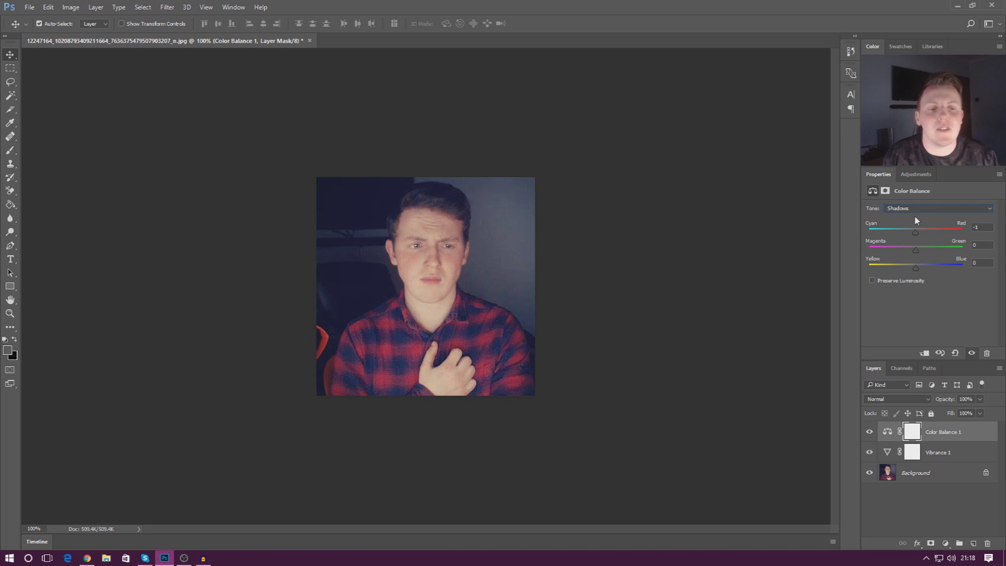
pyautogui.click(916, 209)
pyautogui.click(938, 222)
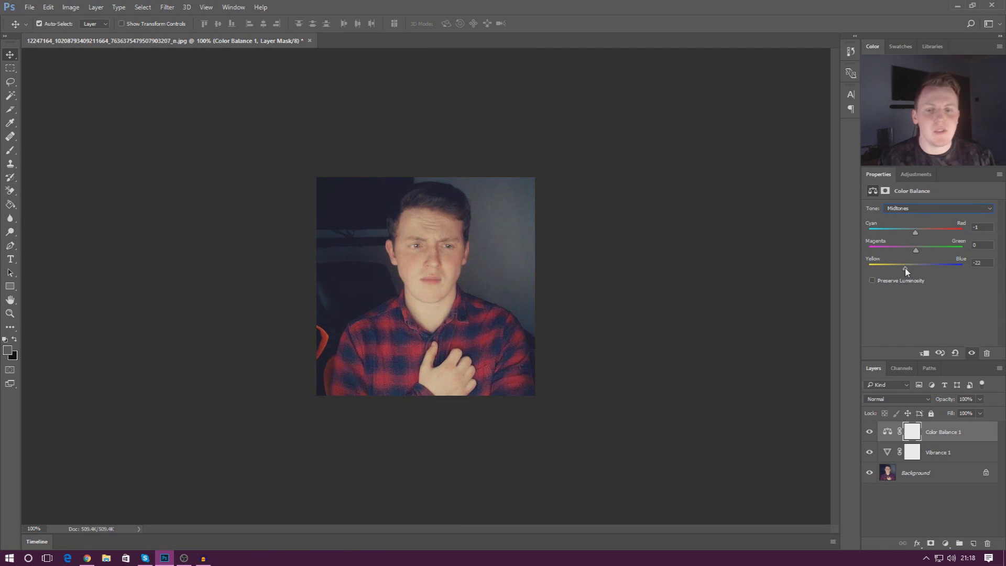
pyautogui.moveTo(906, 270); pyautogui.dragTo(889, 278)
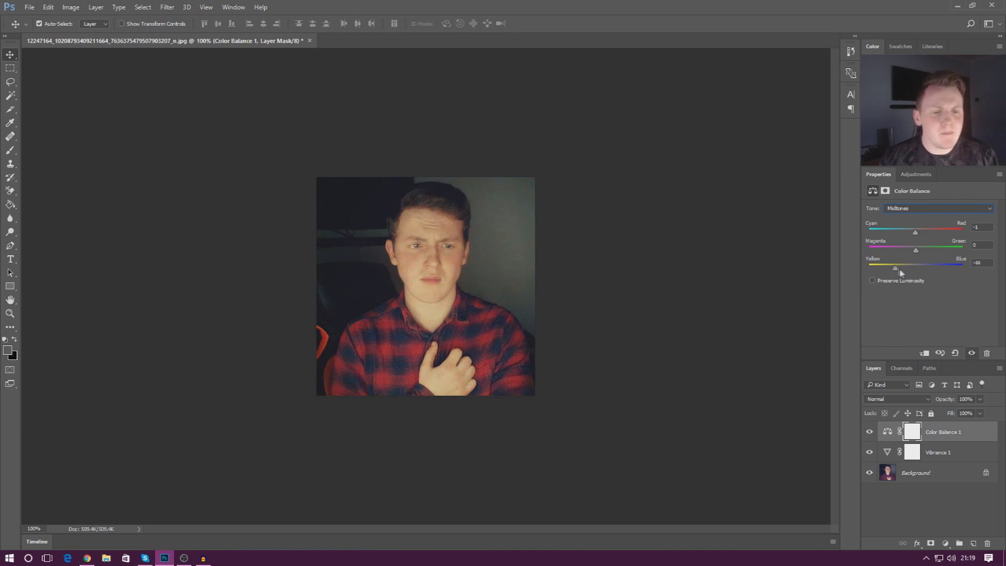
pyautogui.click(915, 269)
# Step: Switch the Tone to Highlights and settle Cyan/Red at -2 after testing both extremes
pyautogui.click(918, 207)
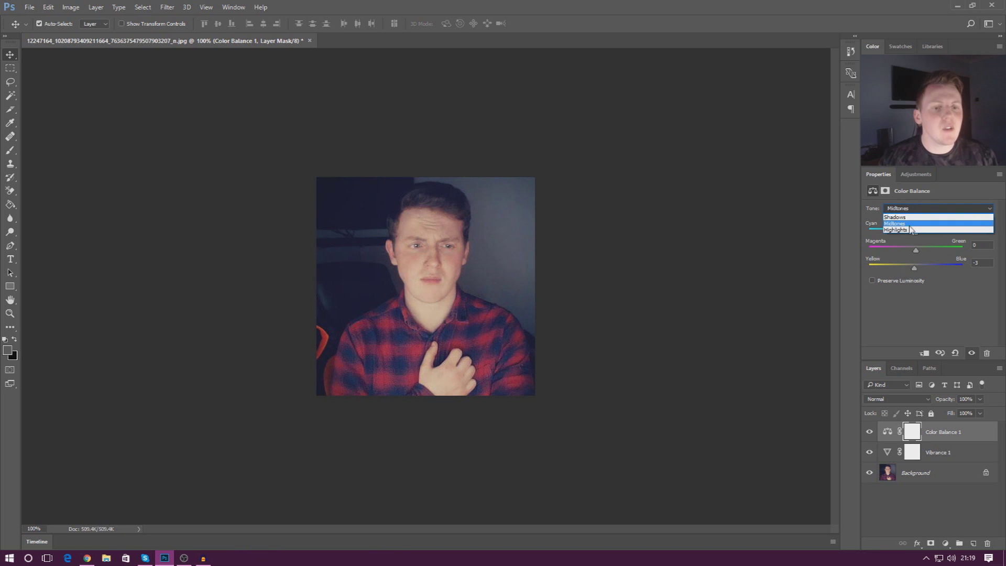
pyautogui.click(910, 226)
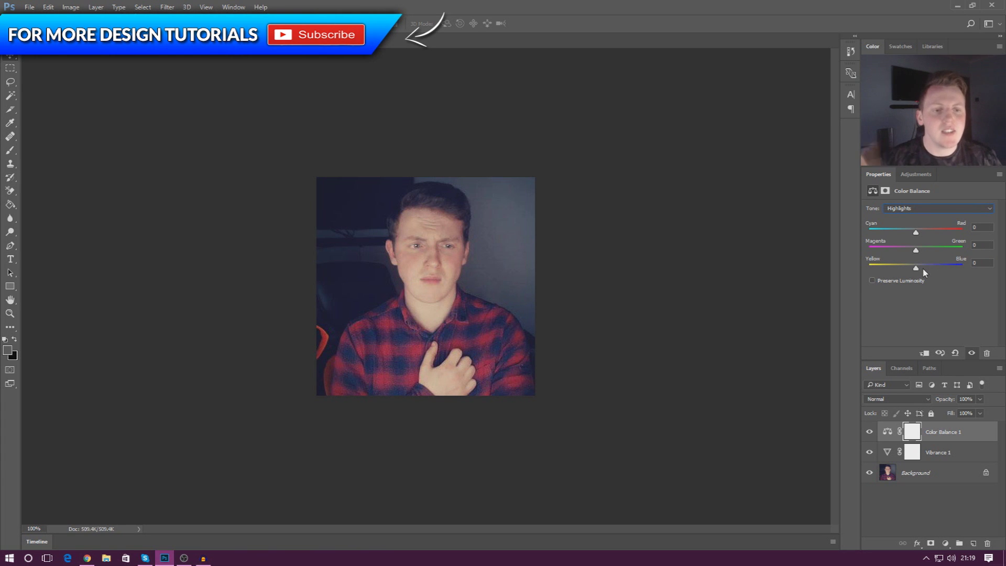
pyautogui.click(917, 215)
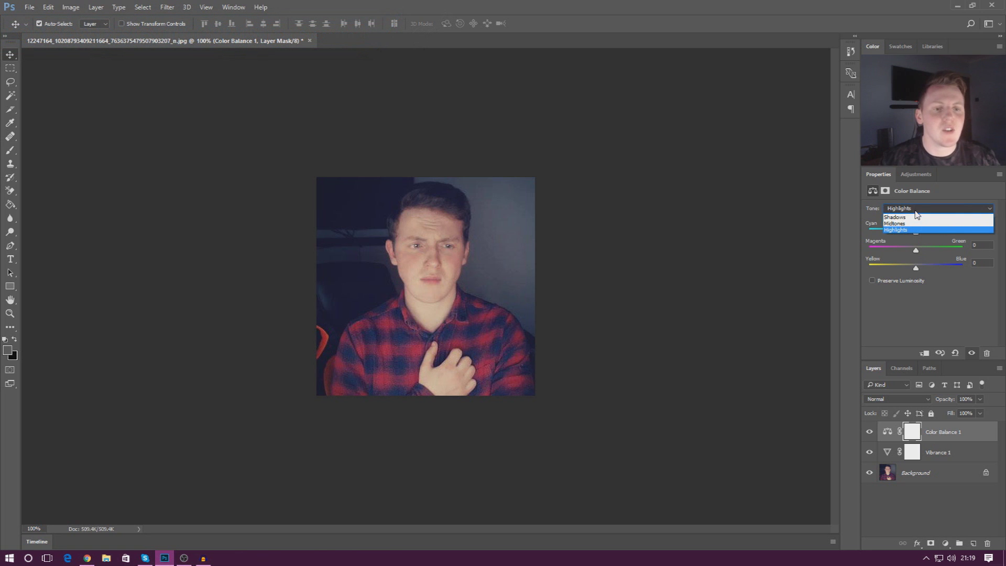
pyautogui.click(916, 214)
pyautogui.moveTo(909, 232); pyautogui.dragTo(912, 256)
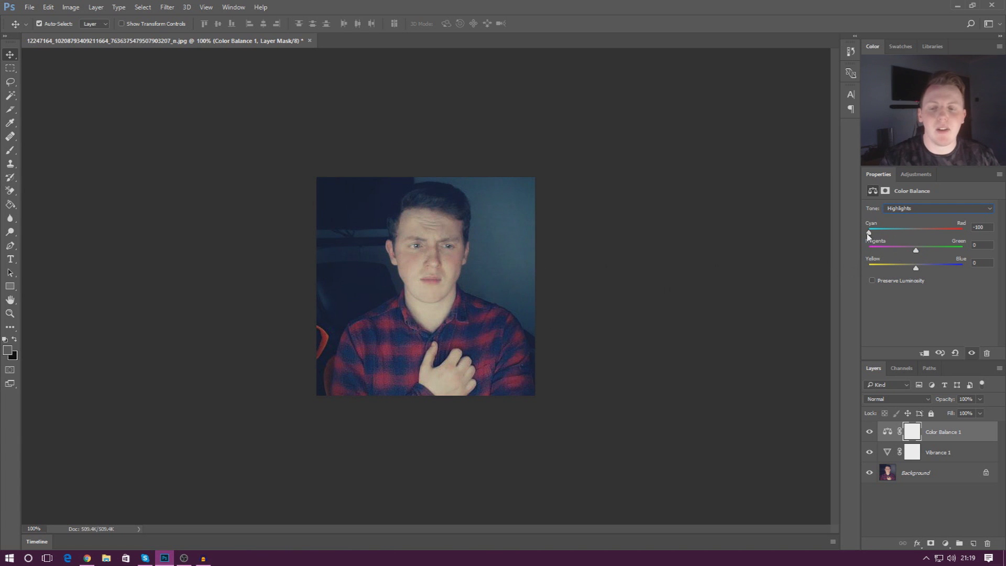
pyautogui.moveTo(868, 232); pyautogui.dragTo(985, 234)
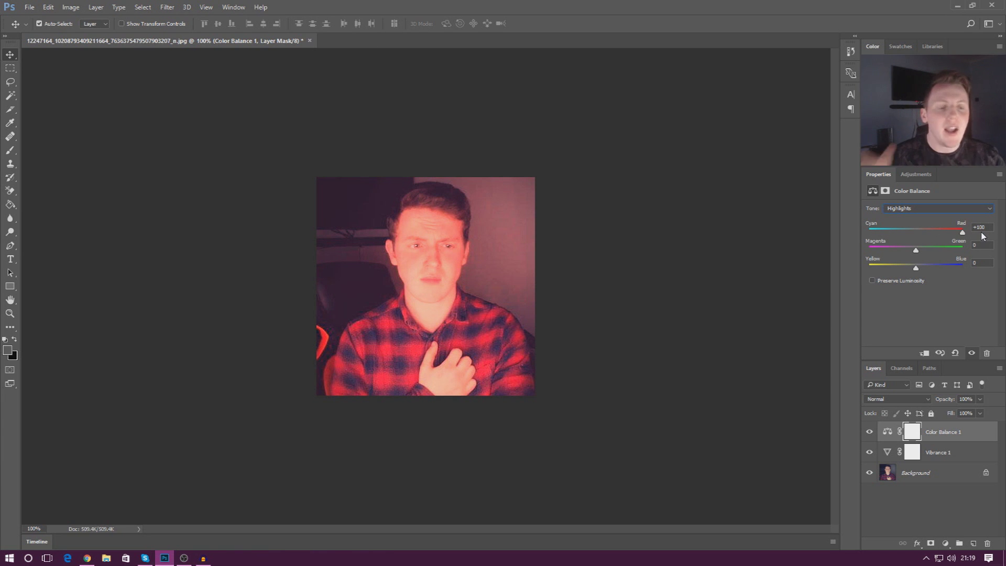
pyautogui.click(915, 233)
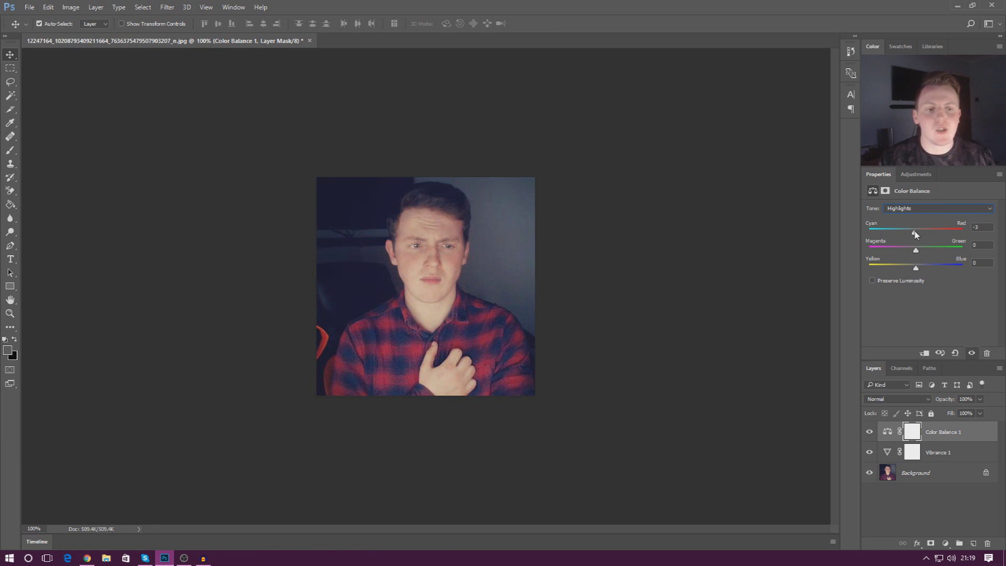
# Step: Set the Highlights Magenta/Green to +5 after pushing it fully toward green
pyautogui.moveTo(929, 245); pyautogui.dragTo(974, 244)
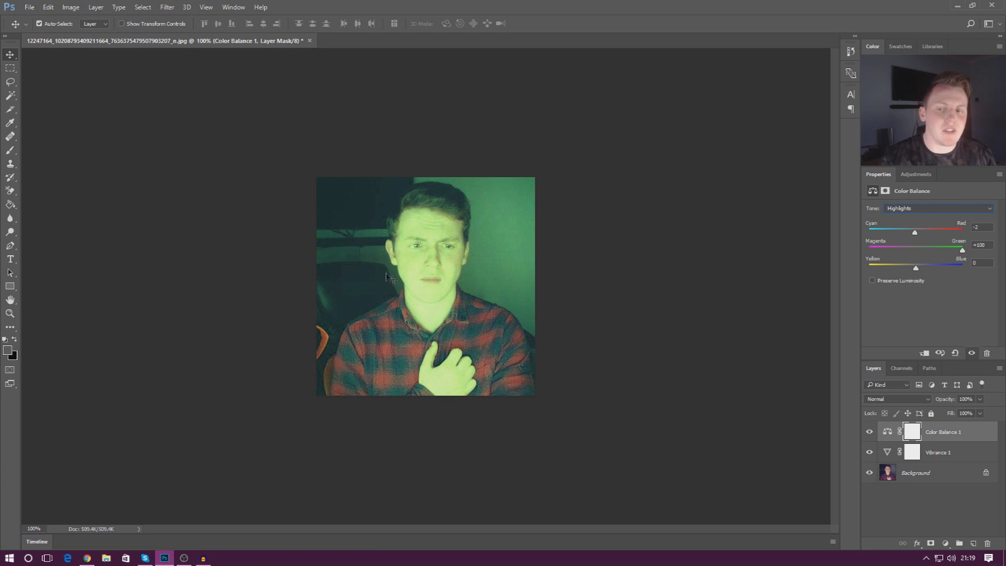
pyautogui.moveTo(963, 250); pyautogui.dragTo(918, 251)
pyautogui.click(912, 210)
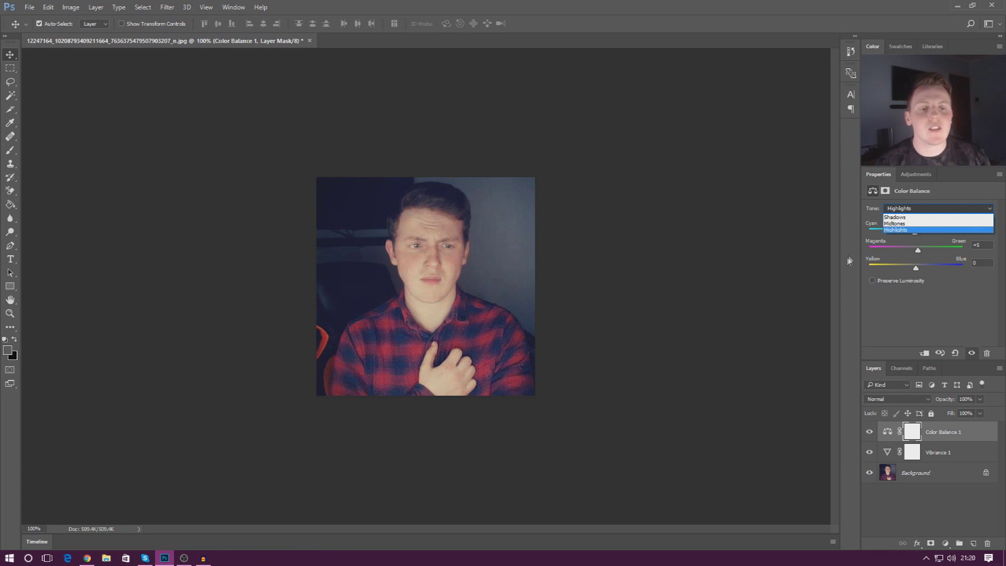
pyautogui.click(912, 230)
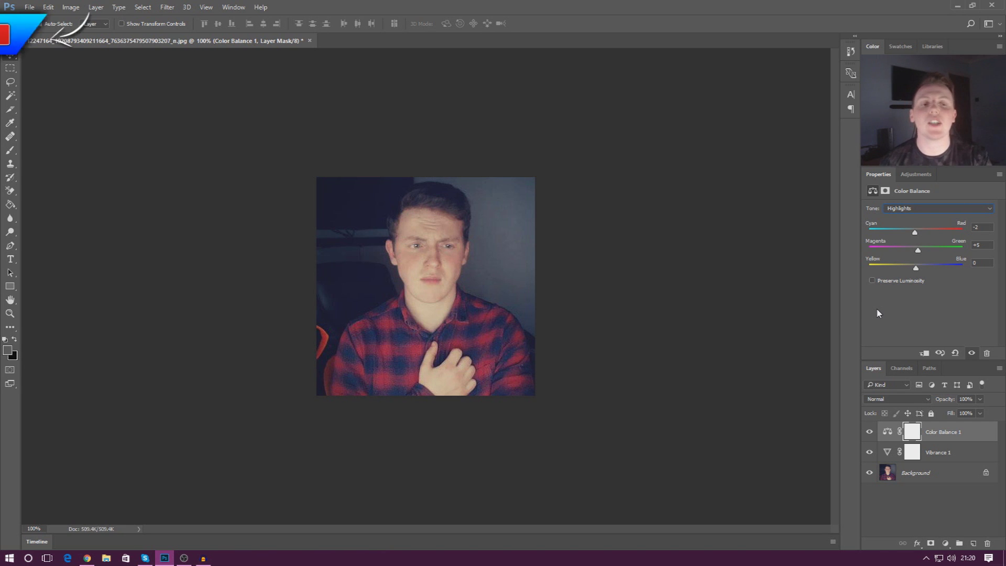
# Step: Switch from Properties to the Adjustments tab to list the adjustment types
pyautogui.click(926, 176)
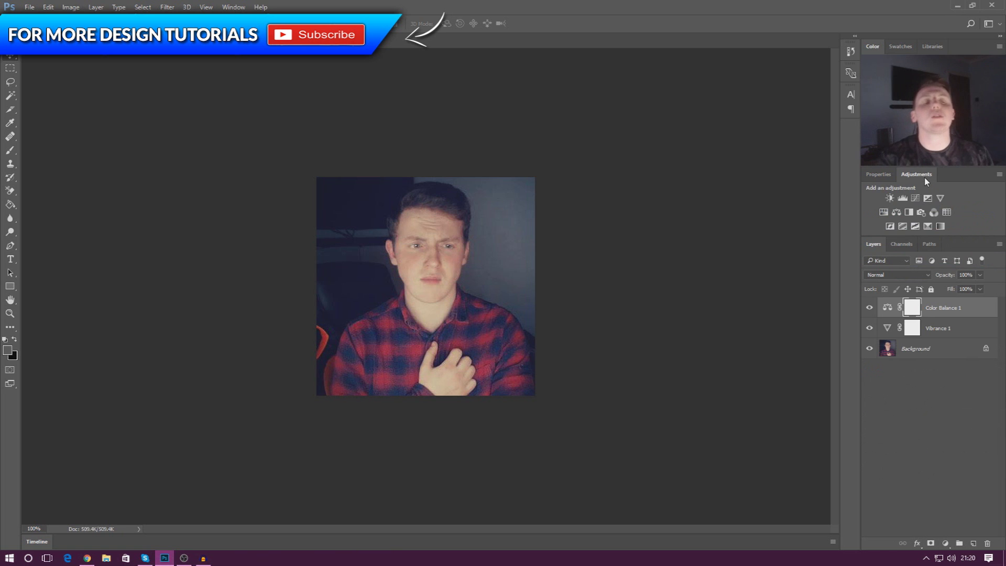